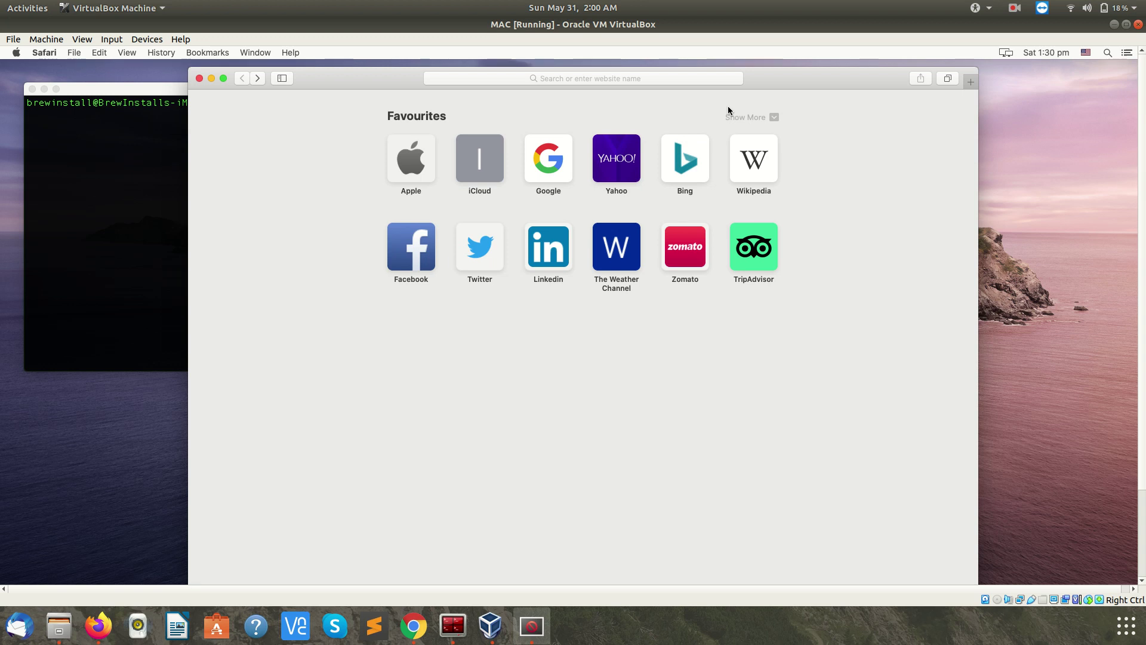
# - Load brewinstall.org in Safari
pyautogui.click(632, 77)
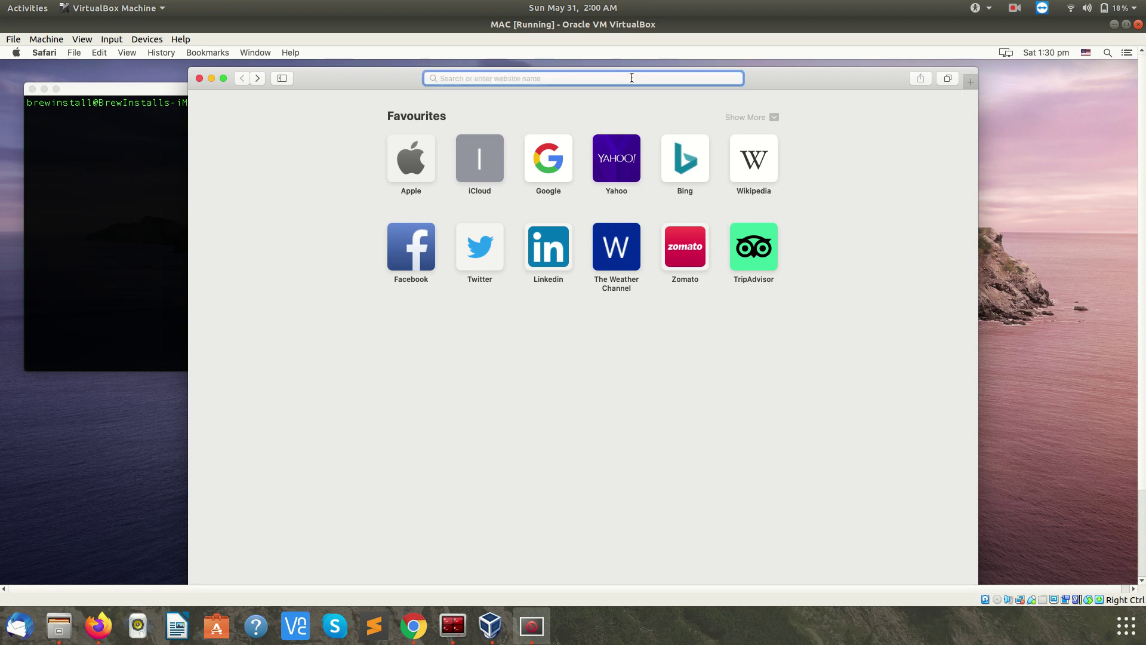
pyautogui.write('brew')
pyautogui.press('Return')
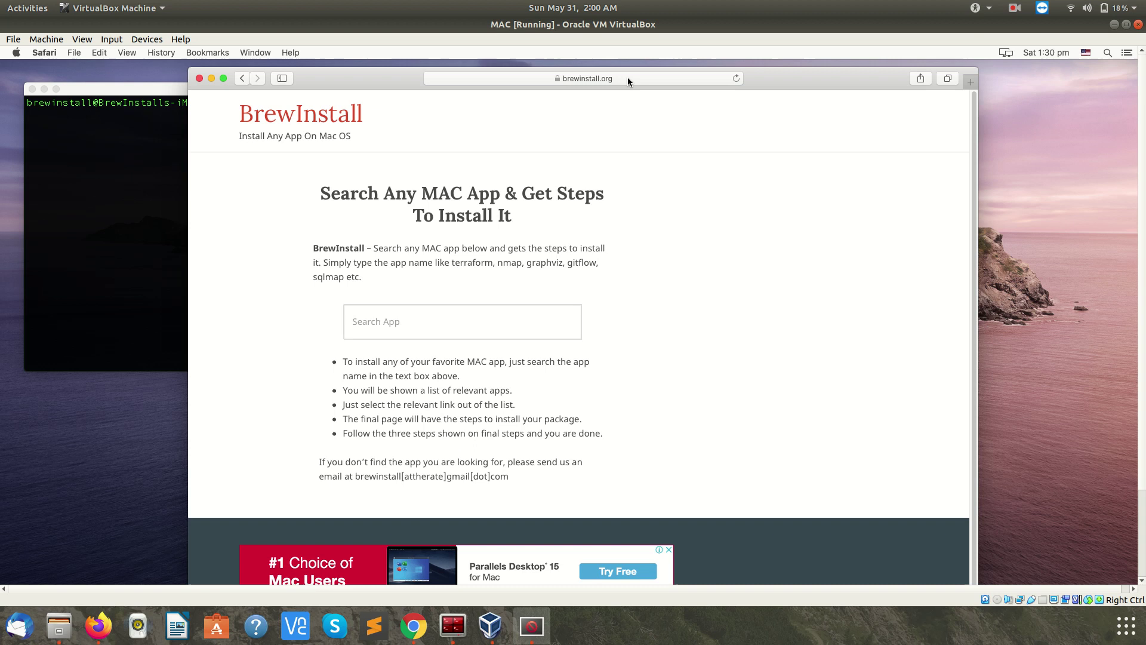
# - Search brewinstall.org for cocoapods and open the 'Install cocoapods on Mac with Brew' article
pyautogui.click(494, 323)
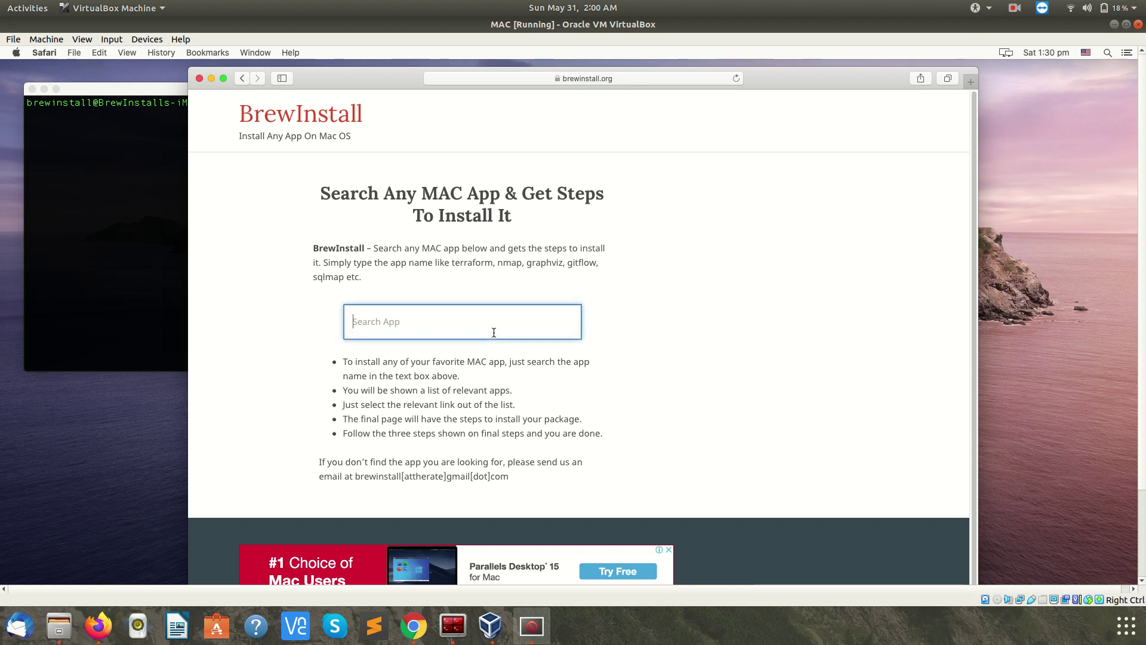
pyautogui.write('cocoapods')
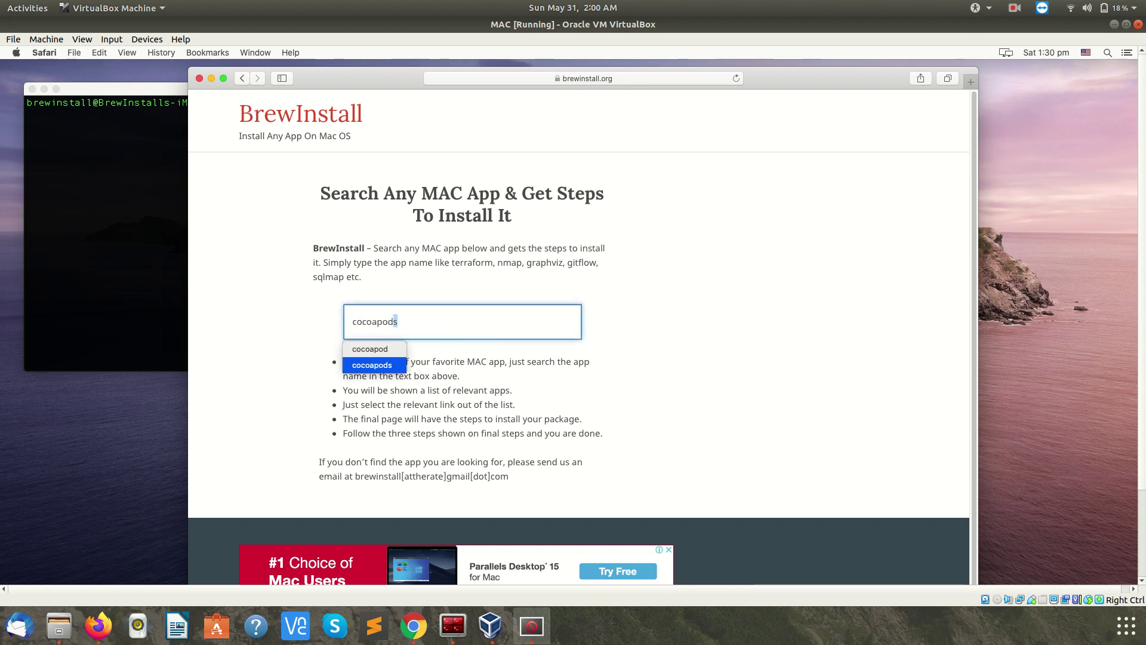
pyautogui.press('Return')
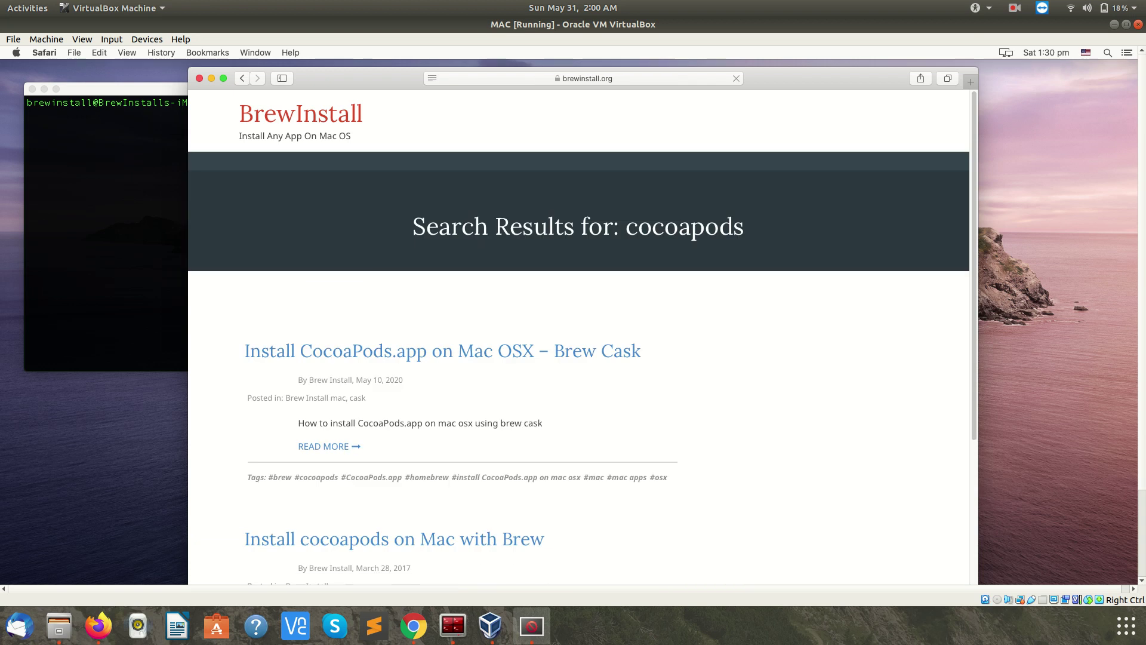
pyautogui.click(378, 541)
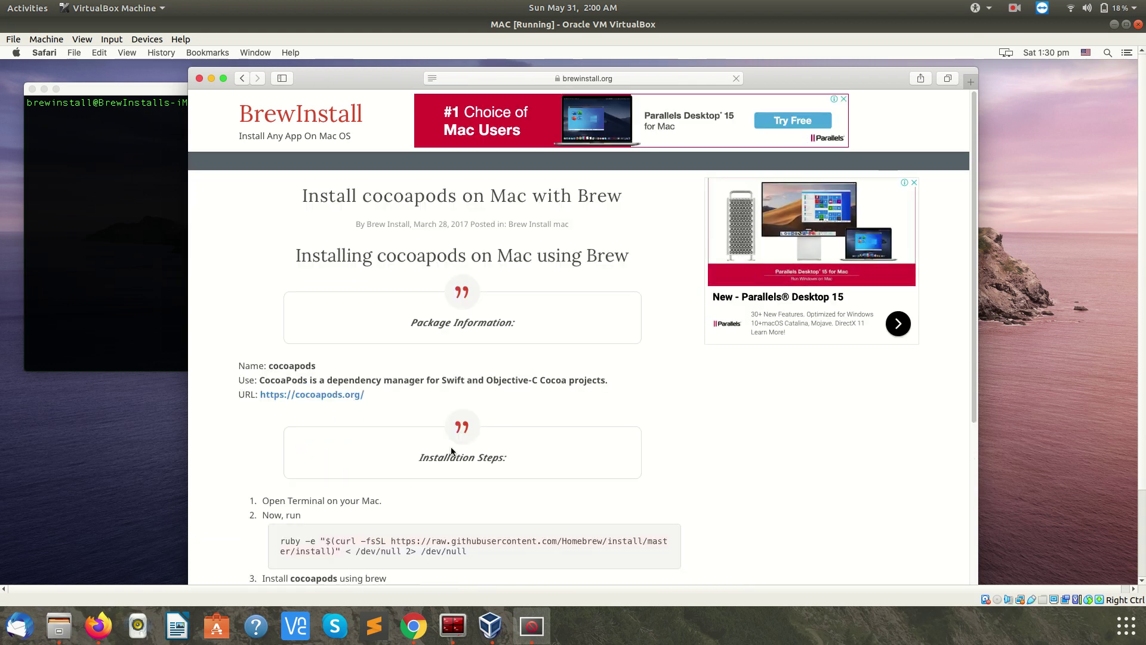
pyautogui.scroll(-2, 449, 447)
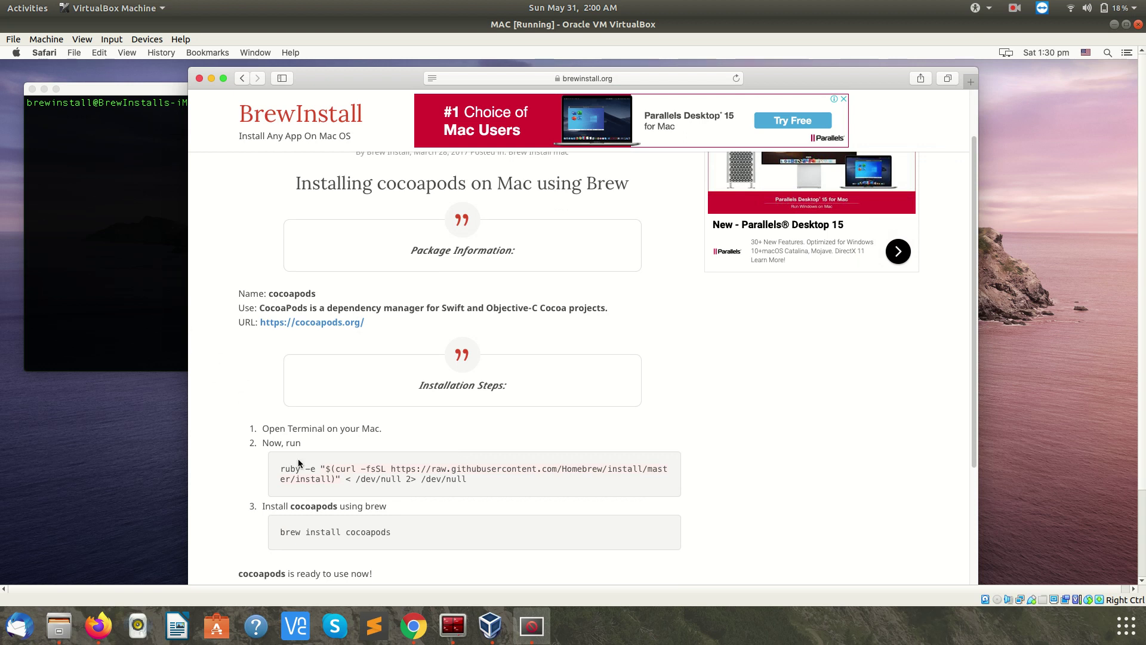
# - Copy the article's Homebrew ruby install command and run it in Terminal
pyautogui.tripleClick(341, 476)
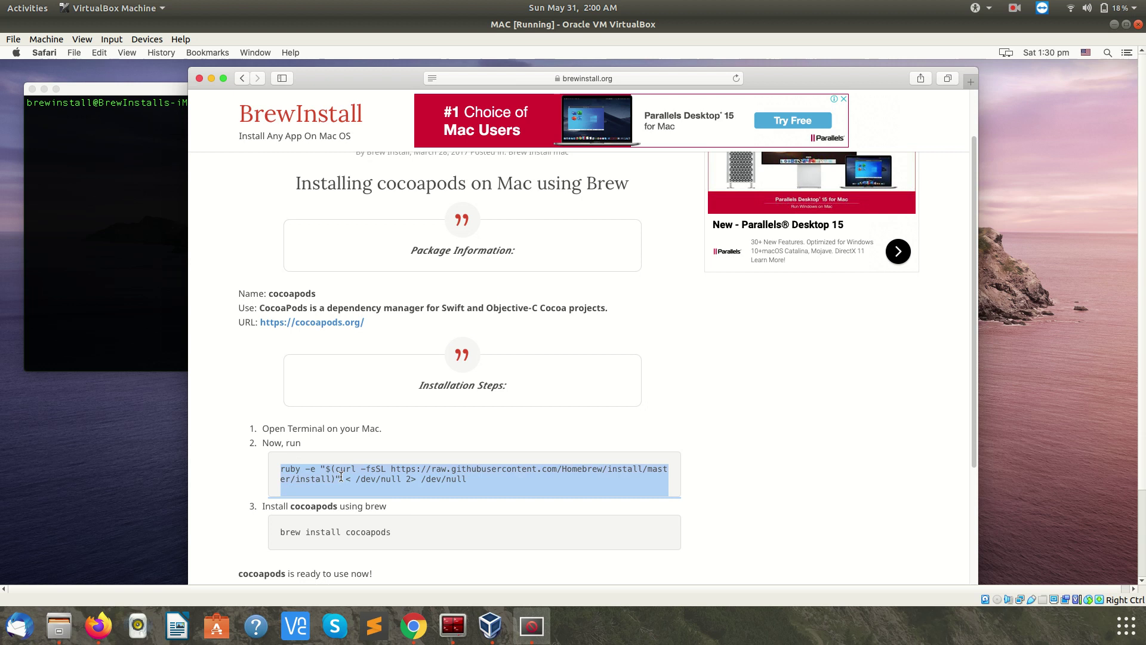
pyautogui.rightClick(341, 476)
pyautogui.click(364, 512)
pyautogui.click(146, 258)
pyautogui.rightClick(146, 256)
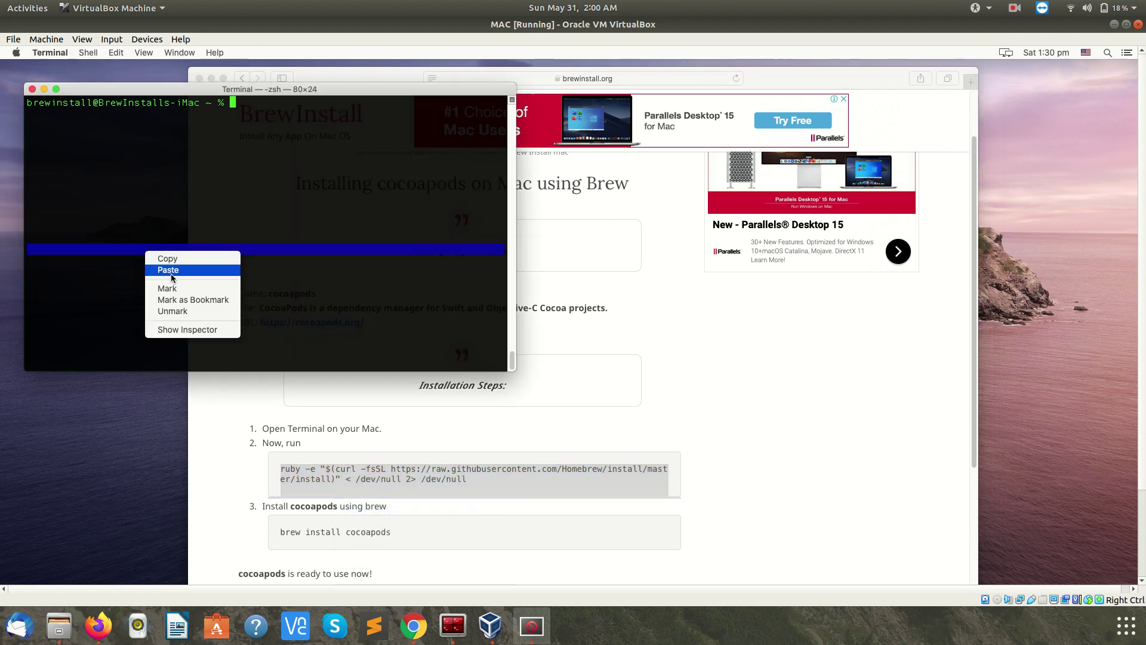
pyautogui.click(169, 271)
pyautogui.press('Return')
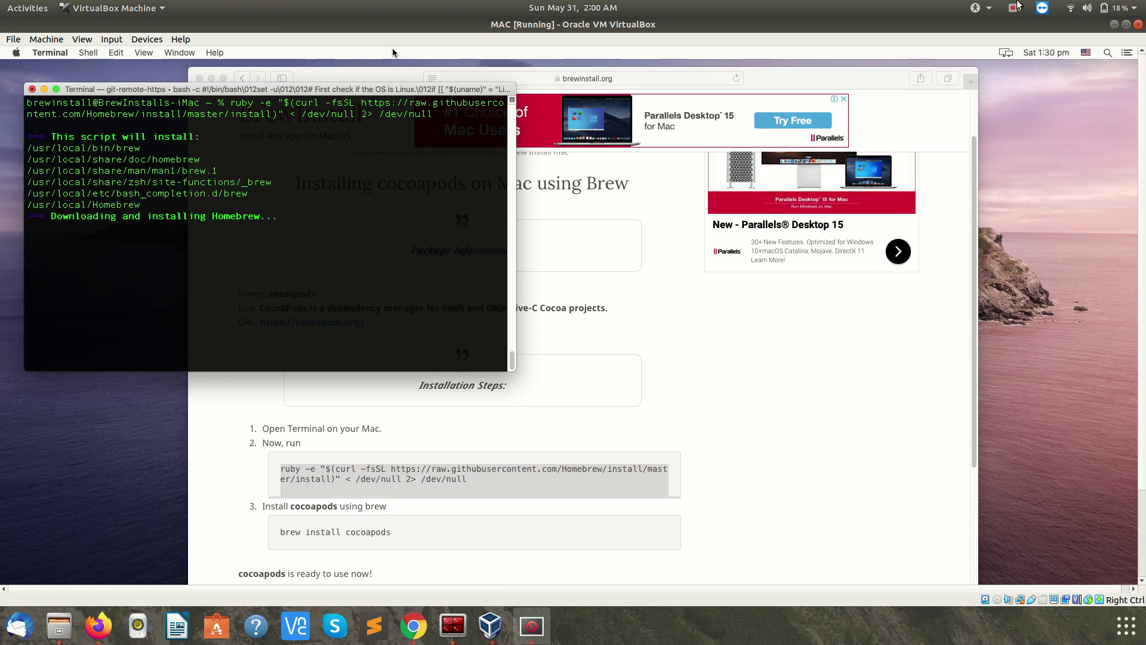
pyautogui.click(1016, 8)
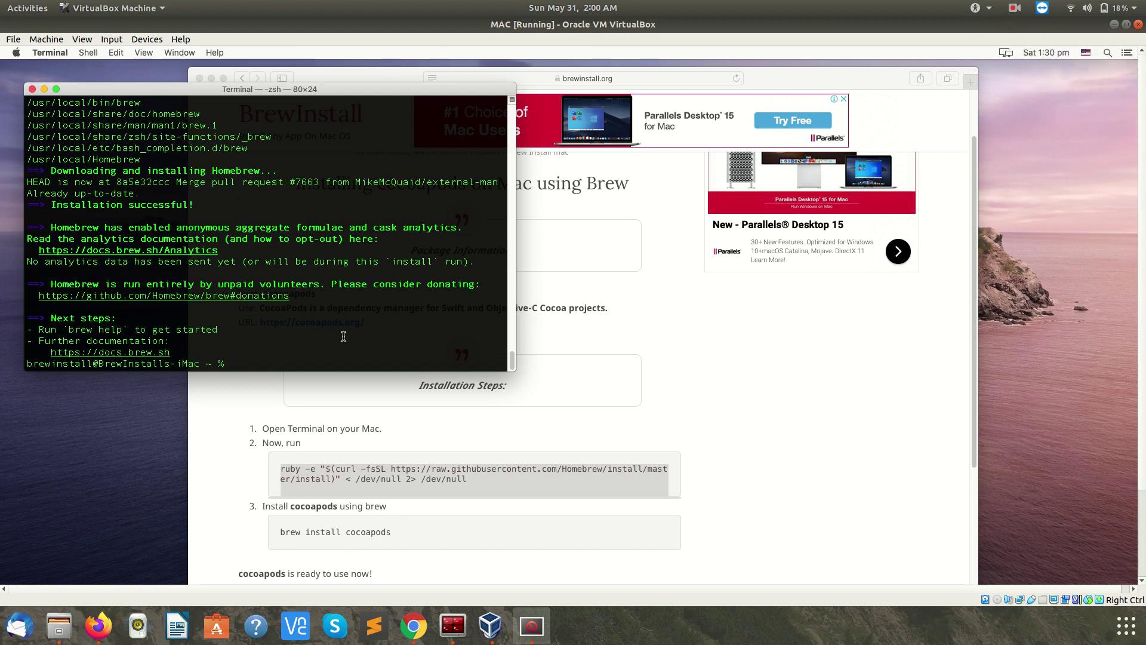
pyautogui.press('Return')
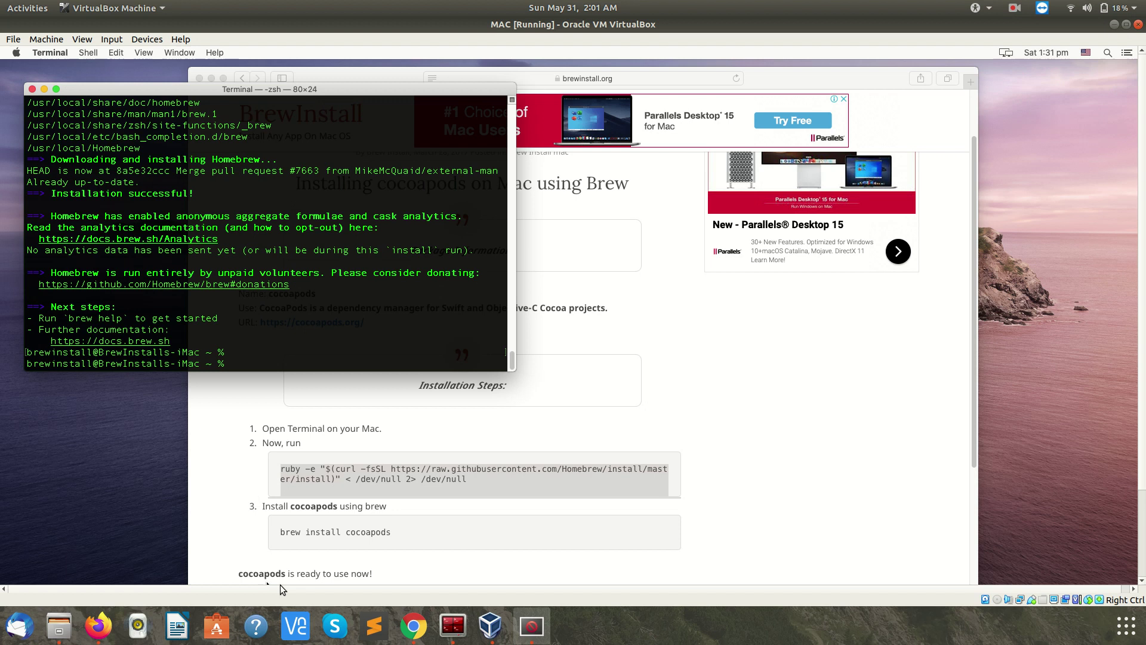
# - Copy 'brew install cocoapods' from the article and run it in Terminal
pyautogui.click(366, 531)
pyautogui.tripleClick(366, 530)
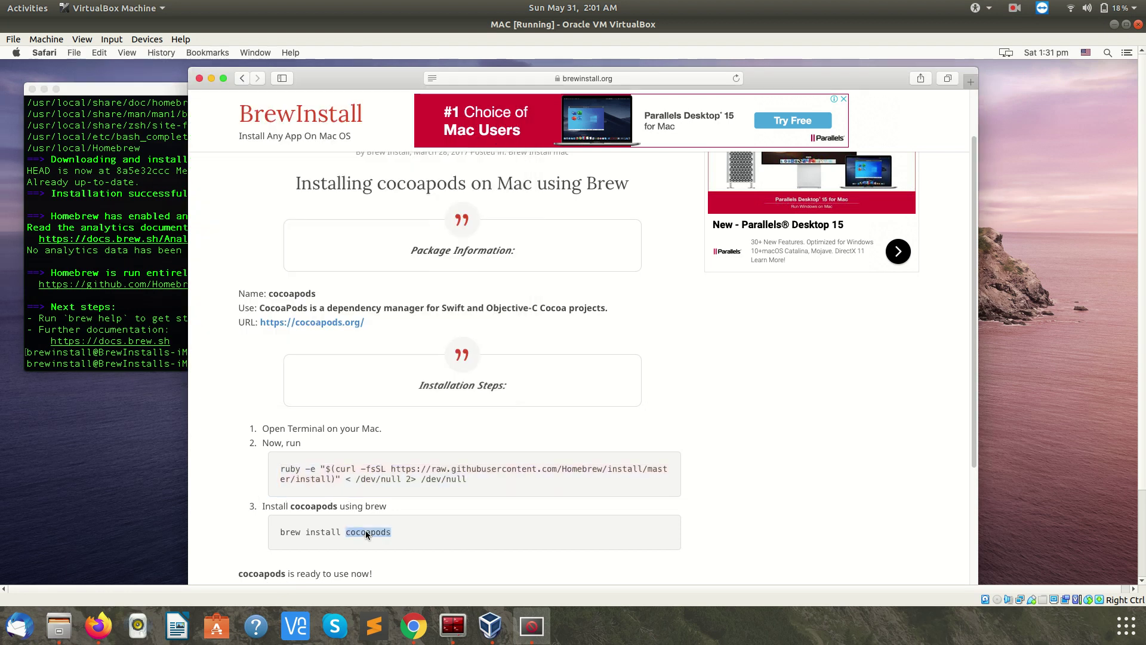
pyautogui.rightClick(366, 533)
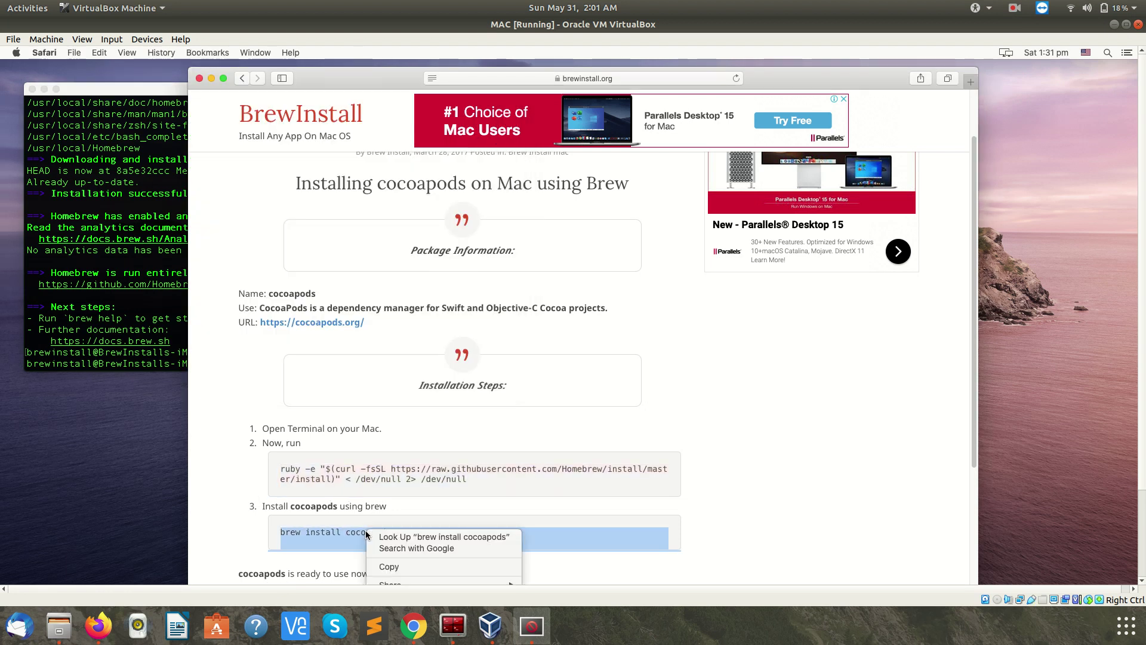
pyautogui.click(403, 565)
pyautogui.click(143, 268)
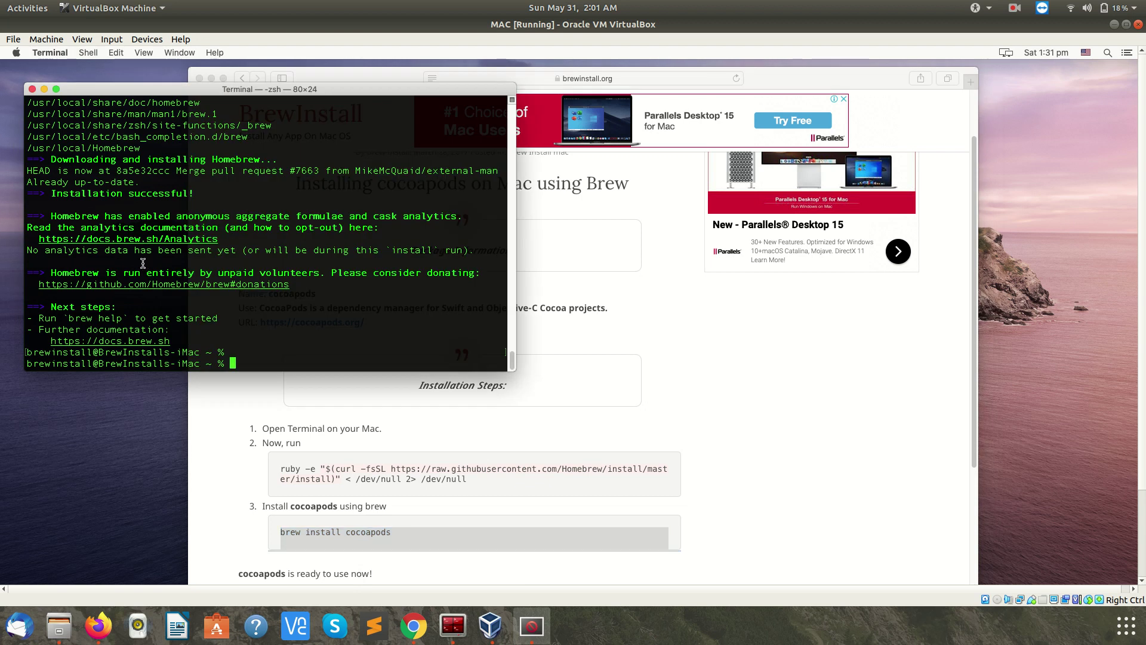
pyautogui.rightClick(142, 263)
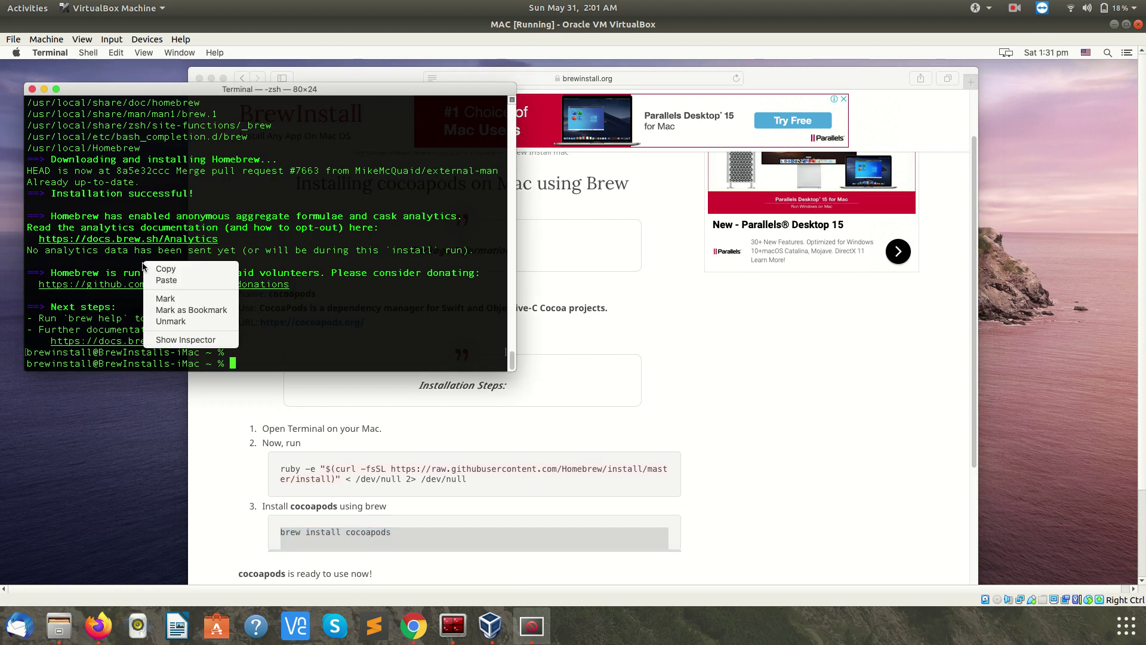
pyautogui.click(172, 280)
pyautogui.press('Return')
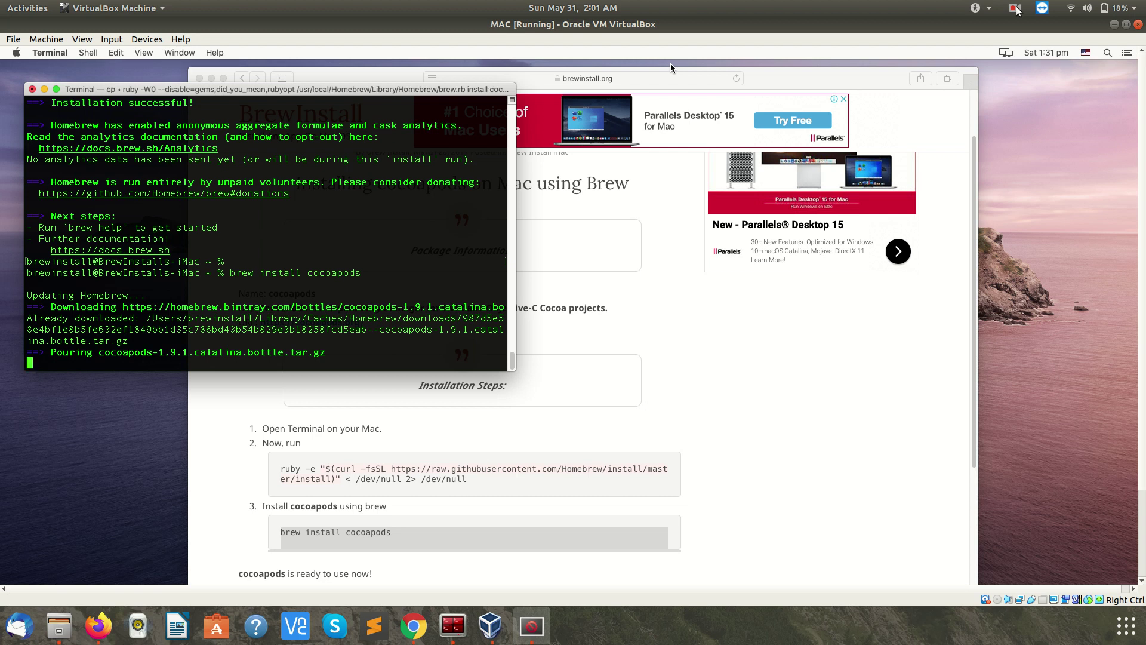
# - Let cocoapods 1.9.1 finish installing into the Cellar (12,580 files, 30MB)
pyautogui.click(1015, 7)
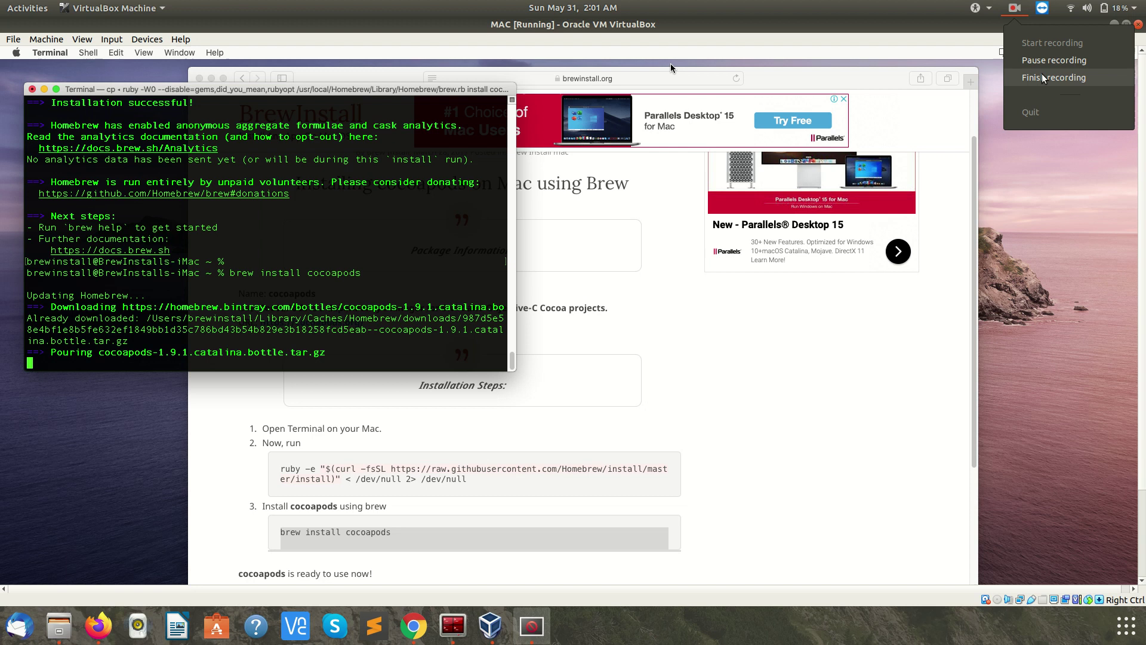
pyautogui.click(1053, 60)
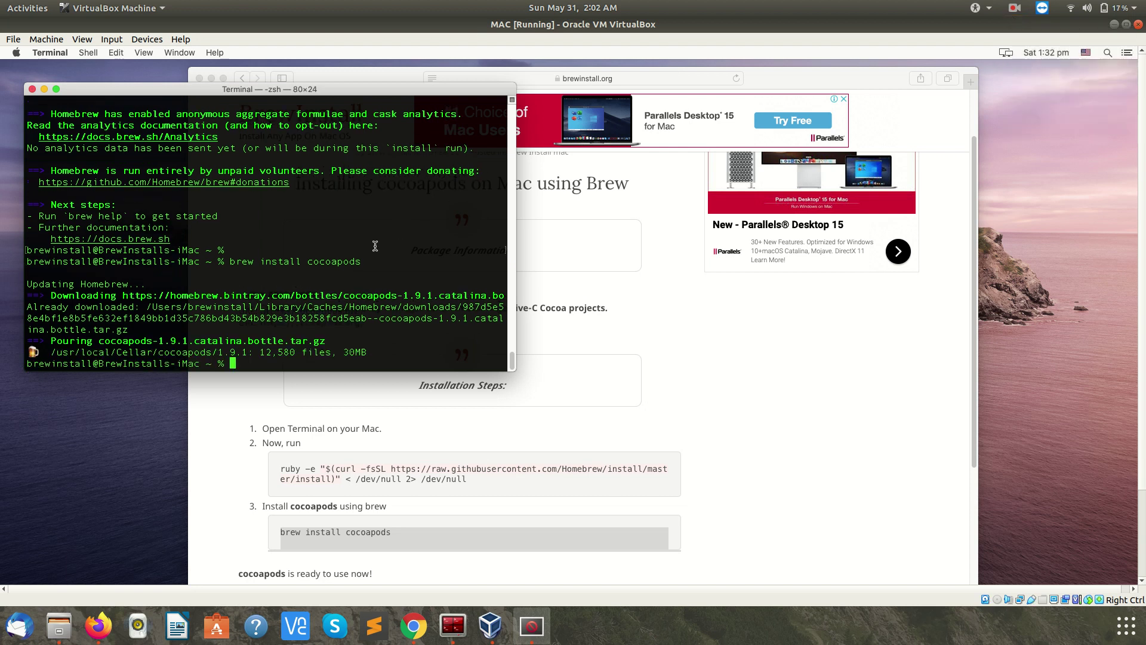
pyautogui.click(549, 310)
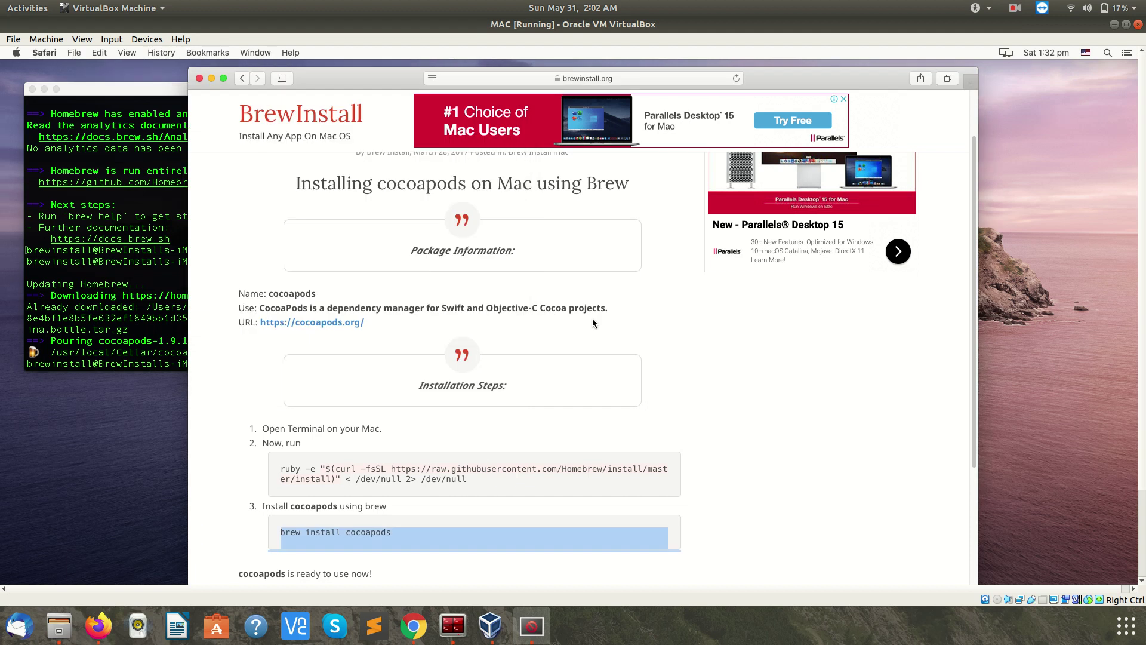
# - Return to the BrewInstall home page using the site logo
pyautogui.click(314, 119)
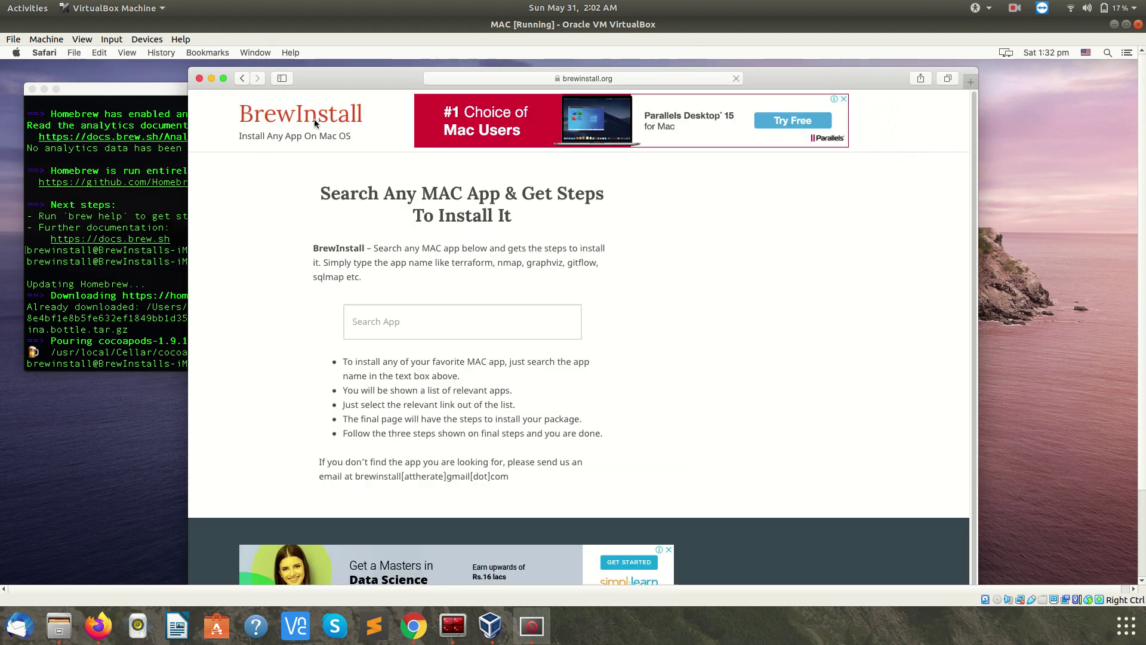